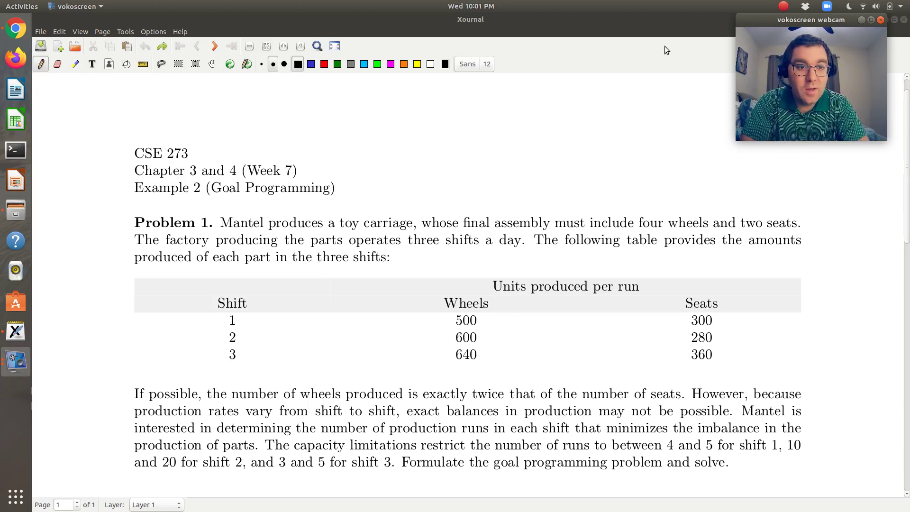
# Handwrite the heading 'Variables:' below the problem text.
pyautogui.click(648, 44)
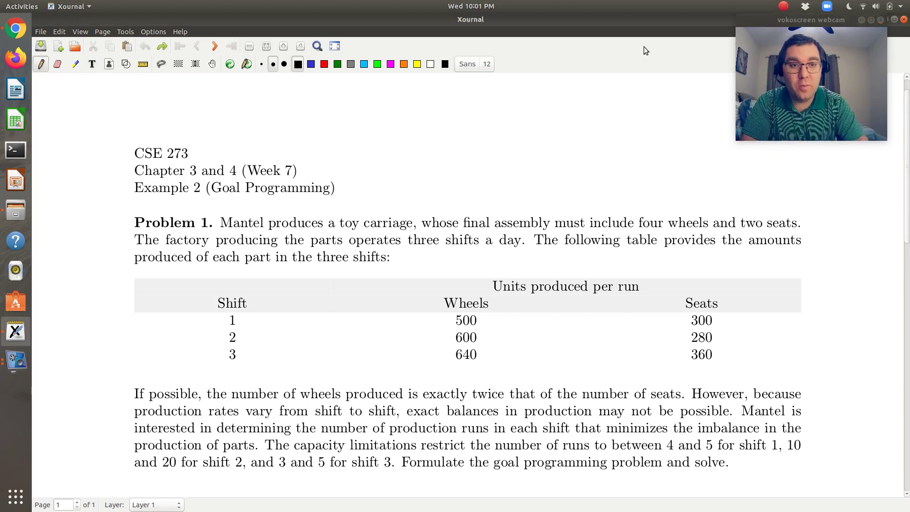
pyautogui.press('Down')
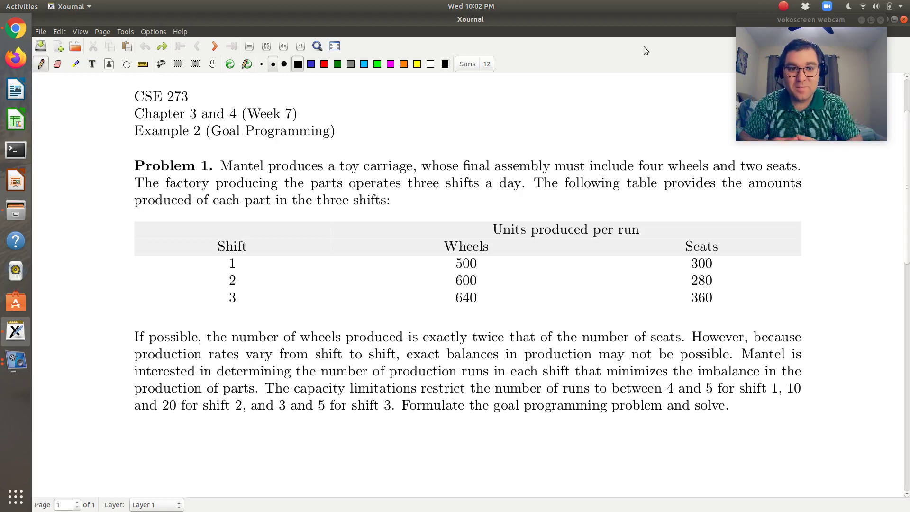
pyautogui.press('Down')
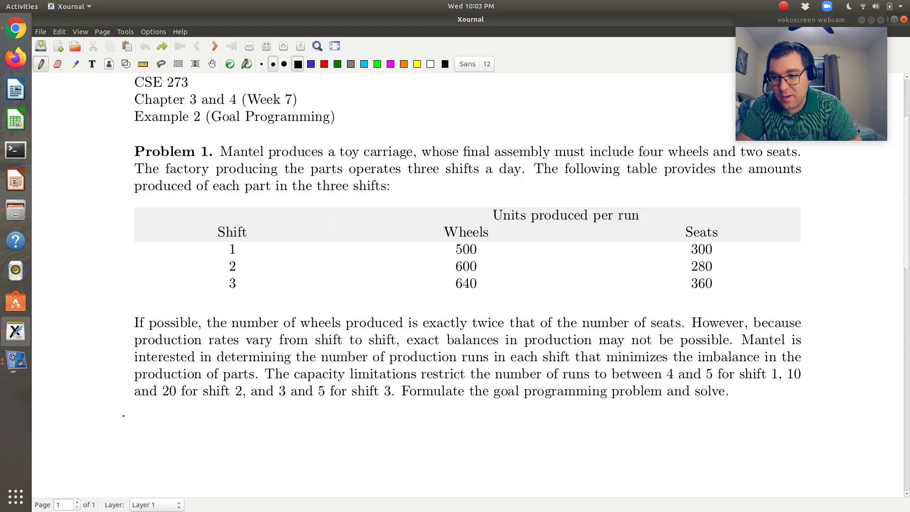
pyautogui.moveTo(104, 408)
pyautogui.mouseDown()
pyautogui.moveTo(111, 426)
pyautogui.moveTo(117, 408)
pyautogui.mouseUp()
pyautogui.moveTo(131, 416)
pyautogui.mouseDown()
pyautogui.moveTo(125, 423)
pyautogui.moveTo(134, 425)
pyautogui.mouseUp()
pyautogui.moveTo(139, 425)
pyautogui.mouseDown()
pyautogui.moveTo(146, 416)
pyautogui.moveTo(152, 425)
pyautogui.mouseUp()
pyautogui.moveTo(162, 419); pyautogui.dragTo(167, 429)
pyautogui.moveTo(171, 409)
pyautogui.mouseDown()
pyautogui.moveTo(175, 430)
pyautogui.moveTo(183, 425)
pyautogui.mouseUp()
pyautogui.moveTo(185, 409)
pyautogui.mouseDown()
pyautogui.moveTo(192, 428)
pyautogui.moveTo(213, 429)
pyautogui.mouseUp()
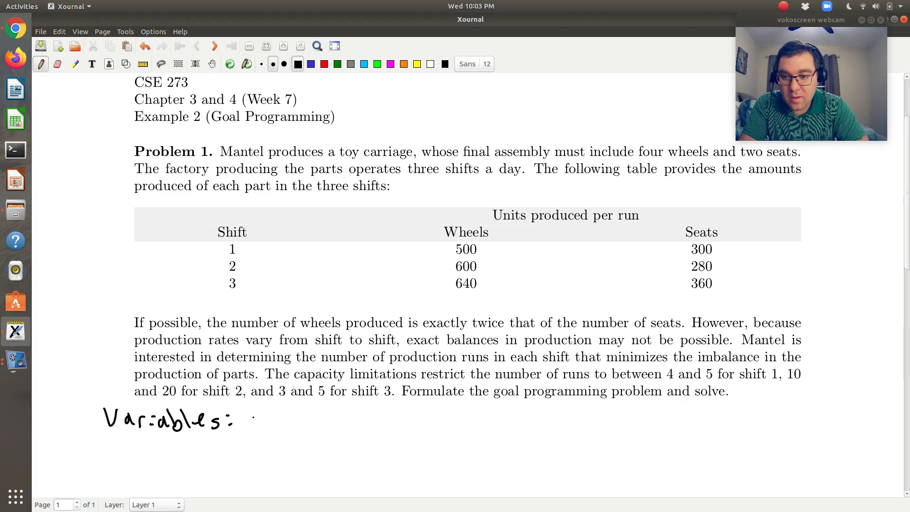
# Write the variable names x1, x2 and x3 in a column beside the heading.
pyautogui.moveTo(256, 415); pyautogui.dragTo(274, 434)
pyautogui.moveTo(277, 418)
pyautogui.mouseDown()
pyautogui.moveTo(259, 433)
pyautogui.moveTo(286, 439)
pyautogui.moveTo(267, 420)
pyautogui.moveTo(282, 437)
pyautogui.moveTo(269, 439)
pyautogui.mouseUp()
pyautogui.scroll(-2, 336, 300)
pyautogui.moveTo(285, 433); pyautogui.dragTo(301, 444)
pyautogui.moveTo(274, 456)
pyautogui.mouseDown()
pyautogui.moveTo(293, 473)
pyautogui.moveTo(277, 472)
pyautogui.mouseUp()
pyautogui.moveTo(295, 467); pyautogui.dragTo(301, 482)
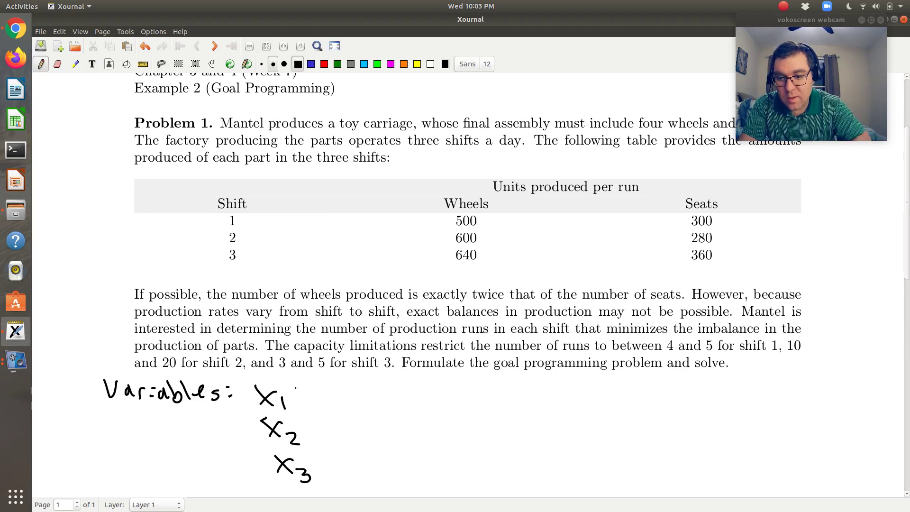
# Write 'number of runs in shift 1' beside x1.
pyautogui.moveTo(321, 393); pyautogui.dragTo(337, 404)
pyautogui.moveTo(339, 397); pyautogui.dragTo(353, 406)
pyautogui.moveTo(354, 404)
pyautogui.mouseDown()
pyautogui.moveTo(363, 393)
pyautogui.moveTo(375, 404)
pyautogui.mouseUp()
pyautogui.moveTo(378, 382); pyautogui.dragTo(383, 403)
pyautogui.moveTo(393, 398); pyautogui.dragTo(404, 402)
pyautogui.moveTo(405, 403)
pyautogui.mouseDown()
pyautogui.moveTo(441, 391)
pyautogui.moveTo(448, 403)
pyautogui.mouseUp()
pyautogui.click(467, 396)
pyautogui.moveTo(443, 393)
pyautogui.mouseDown()
pyautogui.moveTo(470, 399)
pyautogui.moveTo(517, 392)
pyautogui.moveTo(539, 405)
pyautogui.moveTo(613, 405)
pyautogui.mouseUp()
pyautogui.click(539, 394)
pyautogui.click(539, 403)
pyautogui.moveTo(616, 396)
pyautogui.mouseDown()
pyautogui.moveTo(632, 407)
pyautogui.moveTo(628, 393)
pyautogui.mouseUp()
pyautogui.click(622, 392)
pyautogui.moveTo(625, 398)
pyautogui.mouseDown()
pyautogui.moveTo(644, 391)
pyautogui.moveTo(663, 414)
pyautogui.mouseUp()
# Write 'number of runs in shift 2' beside x2, touching up 'shift' on the x1 line.
pyautogui.moveTo(330, 425)
pyautogui.mouseDown()
pyautogui.moveTo(330, 441)
pyautogui.moveTo(350, 440)
pyautogui.mouseUp()
pyautogui.moveTo(352, 432)
pyautogui.mouseDown()
pyautogui.moveTo(398, 437)
pyautogui.moveTo(400, 424)
pyautogui.moveTo(433, 438)
pyautogui.moveTo(478, 426)
pyautogui.mouseUp()
pyautogui.moveTo(494, 432)
pyautogui.mouseDown()
pyautogui.moveTo(492, 440)
pyautogui.moveTo(500, 419)
pyautogui.mouseUp()
pyautogui.click(524, 437)
pyautogui.moveTo(485, 430); pyautogui.dragTo(562, 441)
pyautogui.moveTo(573, 430)
pyautogui.mouseDown()
pyautogui.moveTo(568, 442)
pyautogui.moveTo(617, 433)
pyautogui.moveTo(622, 440)
pyautogui.mouseUp()
pyautogui.click(602, 429)
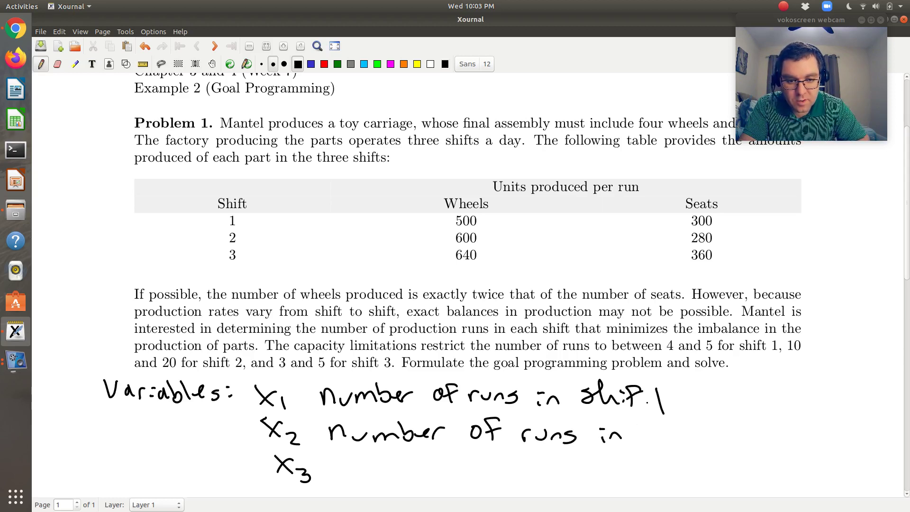
pyautogui.moveTo(646, 393); pyautogui.dragTo(640, 407)
pyautogui.moveTo(639, 401); pyautogui.dragTo(653, 396)
pyautogui.moveTo(635, 434); pyautogui.dragTo(636, 448)
pyautogui.moveTo(648, 425); pyautogui.dragTo(679, 446)
pyautogui.moveTo(673, 432)
pyautogui.mouseDown()
pyautogui.moveTo(685, 431)
pyautogui.moveTo(699, 447)
pyautogui.moveTo(703, 436)
pyautogui.mouseUp()
pyautogui.moveTo(713, 430)
pyautogui.mouseDown()
pyautogui.moveTo(724, 445)
pyautogui.moveTo(737, 444)
pyautogui.mouseUp()
# Write 'number of runs in shift 3' beside x3.
pyautogui.moveTo(342, 469)
pyautogui.mouseDown()
pyautogui.moveTo(359, 480)
pyautogui.moveTo(382, 473)
pyautogui.mouseUp()
pyautogui.moveTo(388, 474)
pyautogui.mouseDown()
pyautogui.moveTo(413, 461)
pyautogui.moveTo(446, 479)
pyautogui.mouseUp()
pyautogui.moveTo(448, 480)
pyautogui.mouseDown()
pyautogui.moveTo(456, 470)
pyautogui.moveTo(488, 472)
pyautogui.mouseUp()
pyautogui.moveTo(497, 485); pyautogui.dragTo(506, 463)
pyautogui.moveTo(492, 474); pyautogui.dragTo(546, 469)
pyautogui.moveTo(550, 472); pyautogui.dragTo(579, 480)
pyautogui.moveTo(588, 472)
pyautogui.mouseDown()
pyautogui.moveTo(582, 483)
pyautogui.moveTo(612, 482)
pyautogui.mouseUp()
pyautogui.moveTo(622, 482)
pyautogui.mouseDown()
pyautogui.moveTo(627, 474)
pyautogui.moveTo(634, 479)
pyautogui.mouseUp()
pyautogui.moveTo(651, 469)
pyautogui.mouseDown()
pyautogui.moveTo(660, 467)
pyautogui.moveTo(653, 478)
pyautogui.mouseUp()
pyautogui.moveTo(665, 456); pyautogui.dragTo(681, 474)
pyautogui.moveTo(685, 464); pyautogui.dragTo(707, 464)
pyautogui.moveTo(711, 463)
pyautogui.mouseDown()
pyautogui.moveTo(716, 480)
pyautogui.moveTo(730, 462)
pyautogui.mouseUp()
pyautogui.moveTo(727, 464)
pyautogui.mouseDown()
pyautogui.moveTo(740, 474)
pyautogui.moveTo(730, 480)
pyautogui.mouseUp()
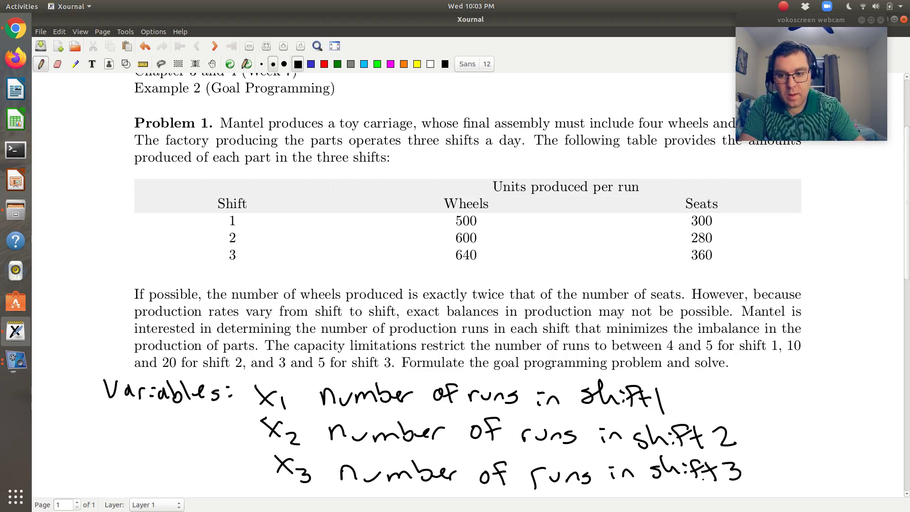
# Draw a right bracket in the margin beside the paragraph's capacity-limitation lines.
pyautogui.scroll(-2, 703, 479)
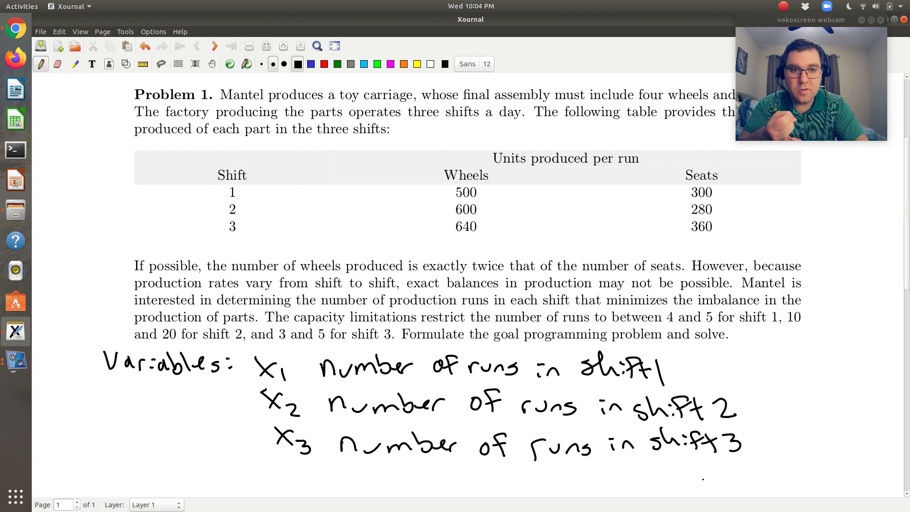
pyautogui.scroll(3, 506, 275)
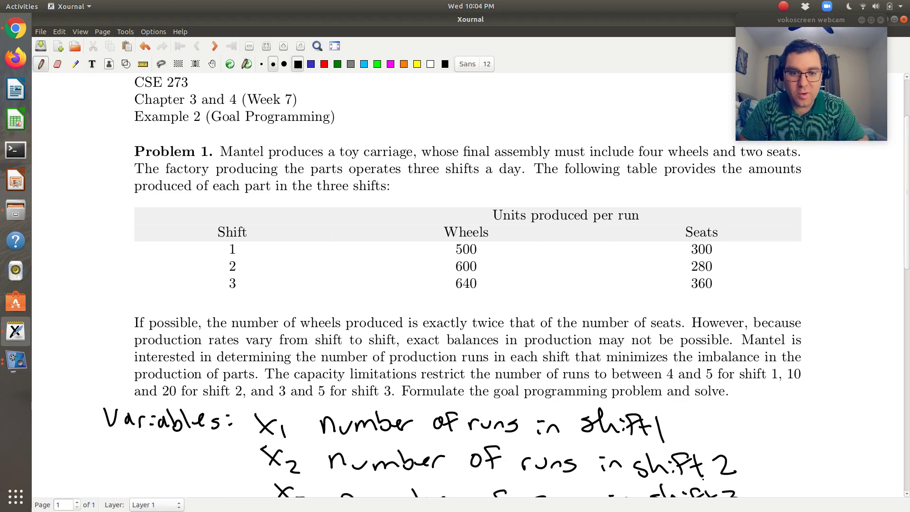
pyautogui.scroll(-5, 703, 480)
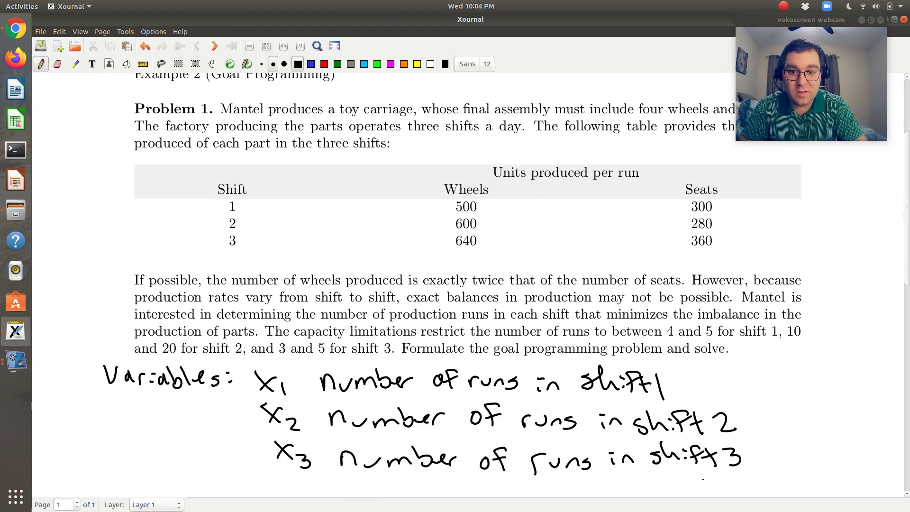
pyautogui.scroll(-1, 703, 480)
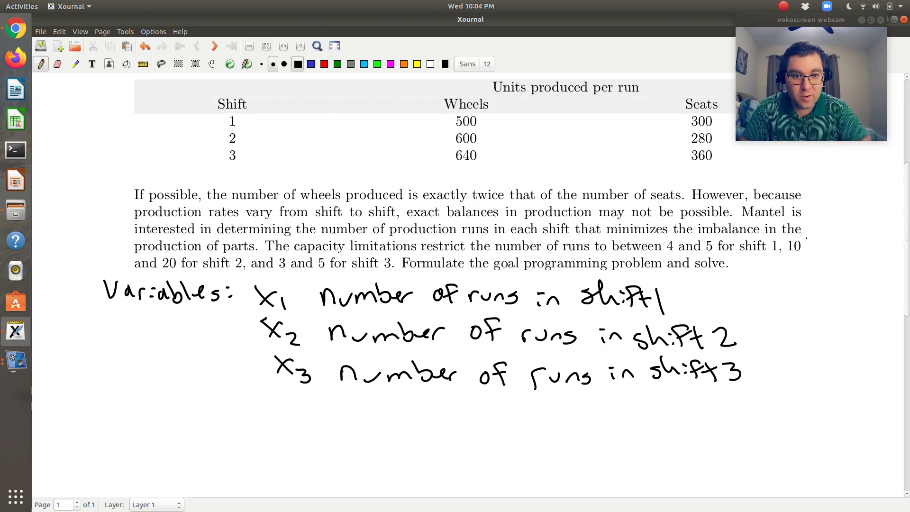
pyautogui.moveTo(807, 236)
pyautogui.mouseDown()
pyautogui.moveTo(823, 238)
pyautogui.moveTo(816, 273)
pyautogui.mouseUp()
pyautogui.scroll(-2, 808, 268)
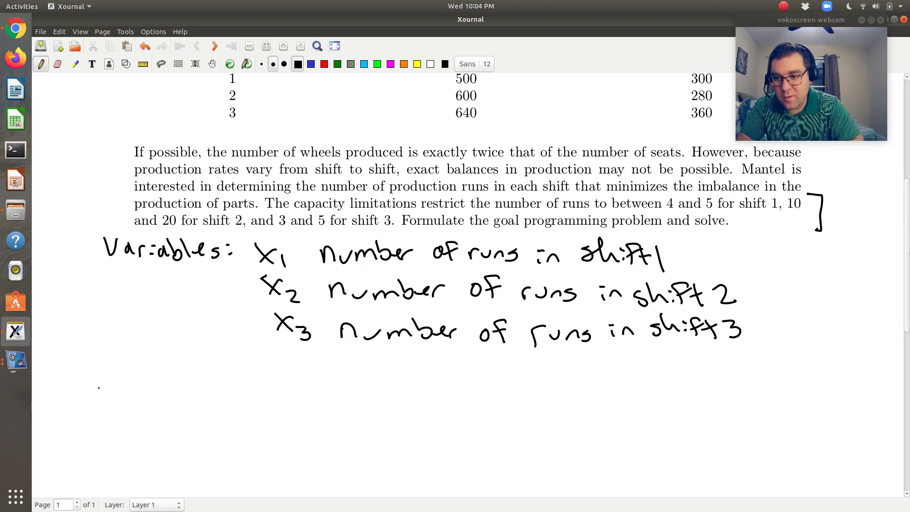
# Handwrite the heading 'Absolute:' below the variables list.
pyautogui.moveTo(97, 400)
pyautogui.mouseDown()
pyautogui.moveTo(115, 398)
pyautogui.moveTo(120, 384)
pyautogui.moveTo(123, 397)
pyautogui.moveTo(158, 386)
pyautogui.moveTo(170, 397)
pyautogui.mouseUp()
pyautogui.moveTo(171, 386); pyautogui.dragTo(198, 399)
pyautogui.moveTo(191, 391); pyautogui.dragTo(220, 396)
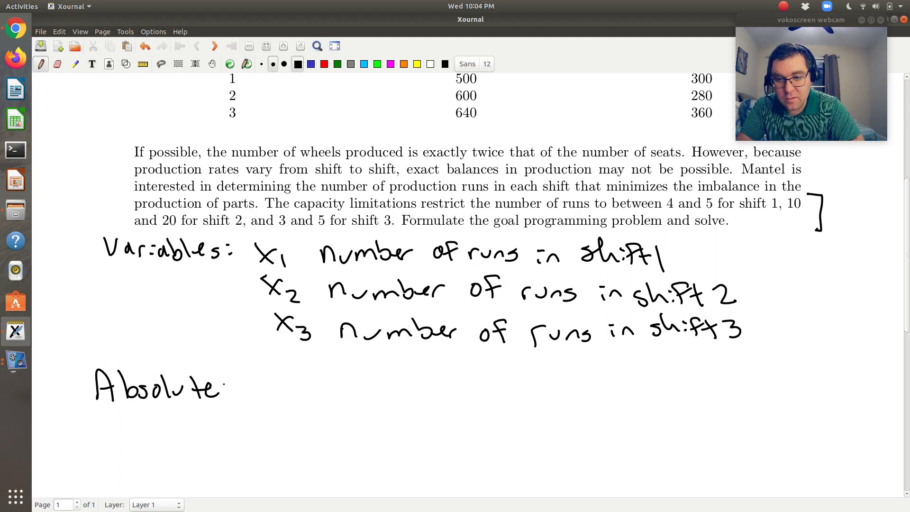
pyautogui.click(228, 396)
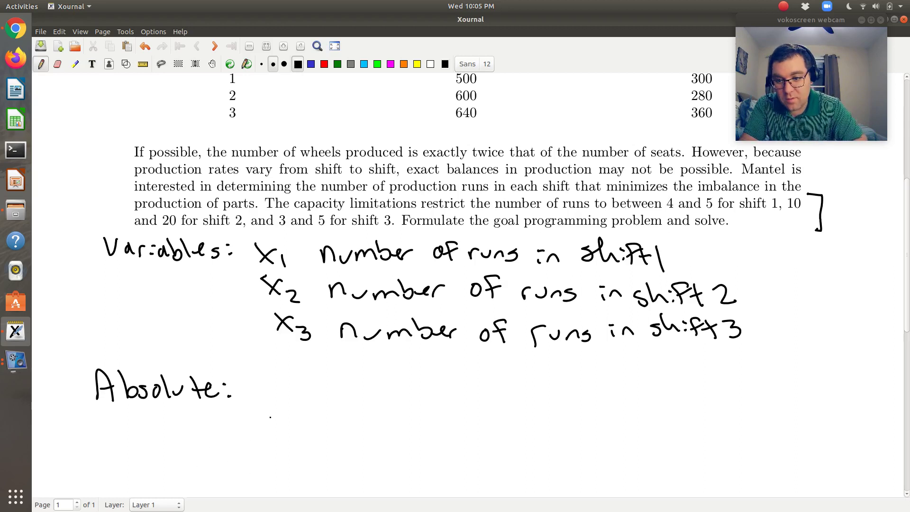
# Write the shift 1 bound 4 ≤ x1 ≤ 5 beside 'Absolute:'.
pyautogui.moveTo(282, 388); pyautogui.dragTo(294, 416)
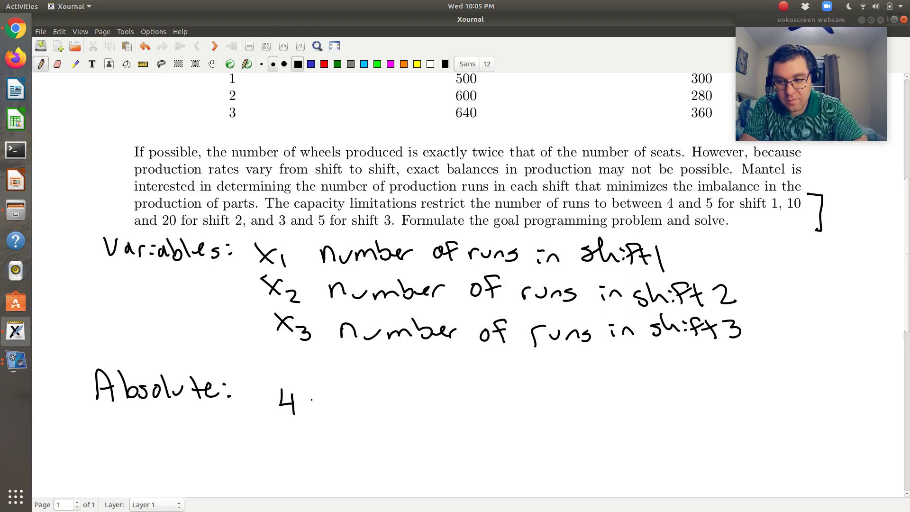
pyautogui.moveTo(323, 389)
pyautogui.mouseDown()
pyautogui.moveTo(314, 398)
pyautogui.moveTo(324, 404)
pyautogui.mouseUp()
pyautogui.moveTo(311, 414)
pyautogui.mouseDown()
pyautogui.moveTo(362, 415)
pyautogui.moveTo(349, 415)
pyautogui.mouseUp()
pyautogui.moveTo(374, 410); pyautogui.dragTo(377, 424)
pyautogui.moveTo(404, 394); pyautogui.dragTo(410, 410)
pyautogui.moveTo(393, 415)
pyautogui.mouseDown()
pyautogui.moveTo(410, 418)
pyautogui.moveTo(424, 406)
pyautogui.moveTo(426, 416)
pyautogui.moveTo(439, 397)
pyautogui.mouseUp()
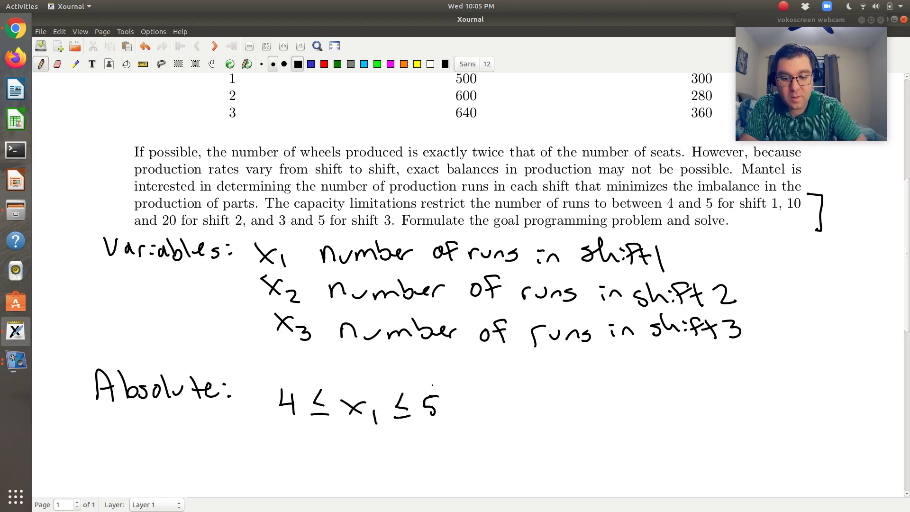
pyautogui.scroll(-5, 432, 385)
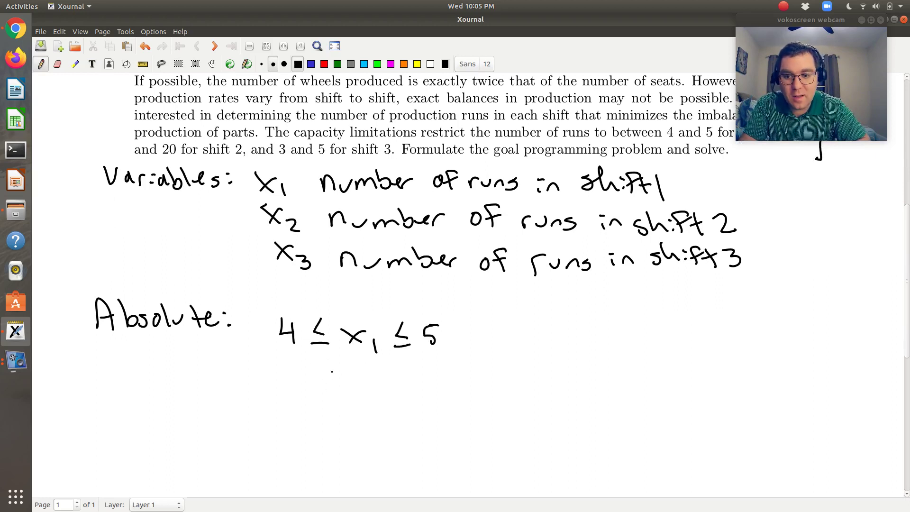
# Write x1 ≥ 4 and x1 ≤ 5 on the lines below.
pyautogui.moveTo(326, 383); pyautogui.dragTo(348, 404)
pyautogui.moveTo(351, 388)
pyautogui.mouseDown()
pyautogui.moveTo(336, 406)
pyautogui.moveTo(359, 410)
pyautogui.mouseUp()
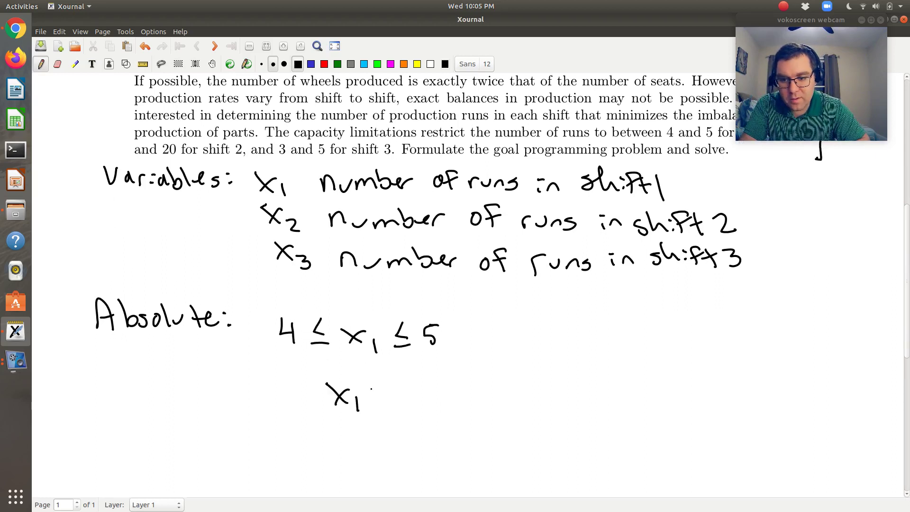
pyautogui.moveTo(376, 381)
pyautogui.mouseDown()
pyautogui.moveTo(378, 398)
pyautogui.moveTo(417, 406)
pyautogui.moveTo(416, 393)
pyautogui.mouseUp()
pyautogui.moveTo(418, 381); pyautogui.dragTo(418, 406)
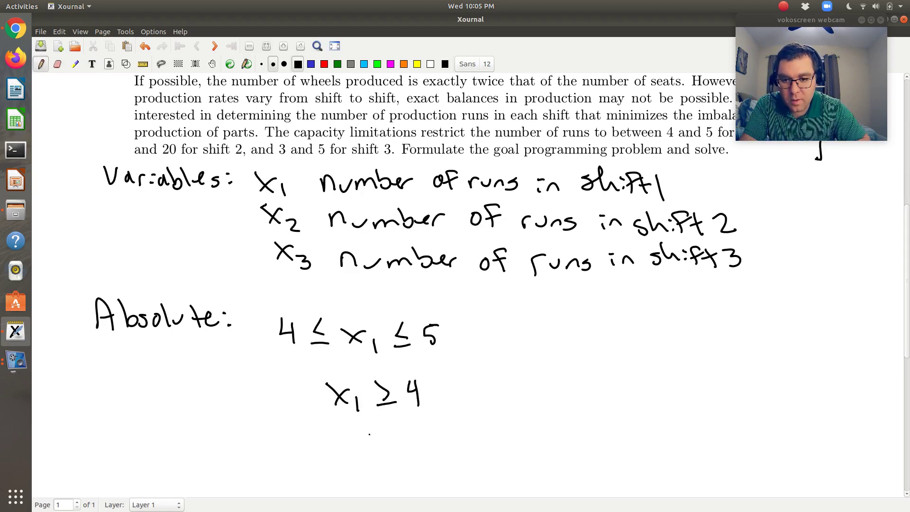
pyautogui.moveTo(337, 432)
pyautogui.mouseDown()
pyautogui.moveTo(354, 451)
pyautogui.moveTo(342, 450)
pyautogui.moveTo(370, 460)
pyautogui.mouseUp()
pyautogui.moveTo(403, 429)
pyautogui.mouseDown()
pyautogui.moveTo(404, 444)
pyautogui.moveTo(420, 448)
pyautogui.mouseUp()
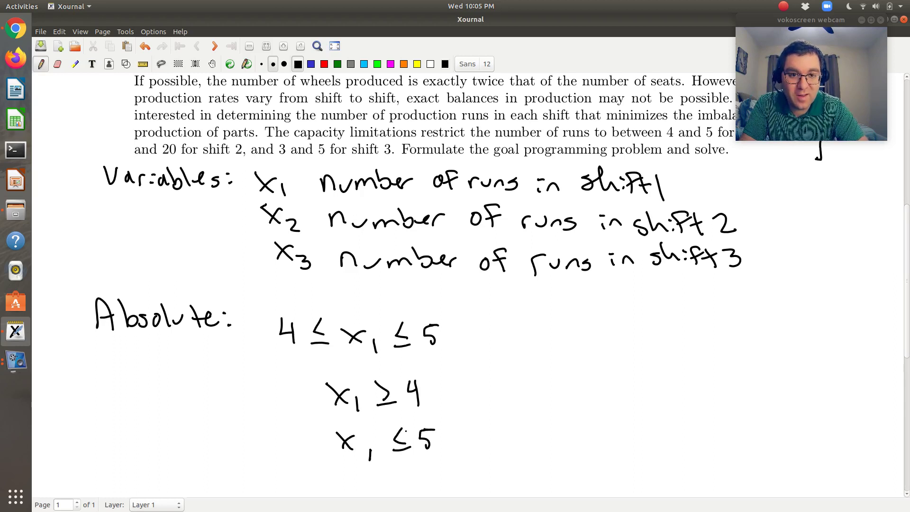
pyautogui.scroll(2, 406, 431)
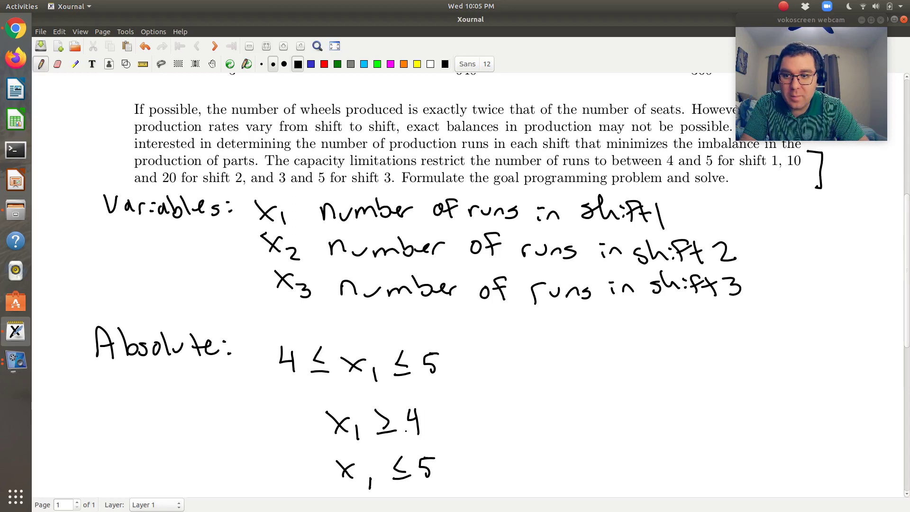
# Write the shift 2 bound 10 ≤ x2 ≤ 20 below the x1 constraints.
pyautogui.scroll(-5, 406, 430)
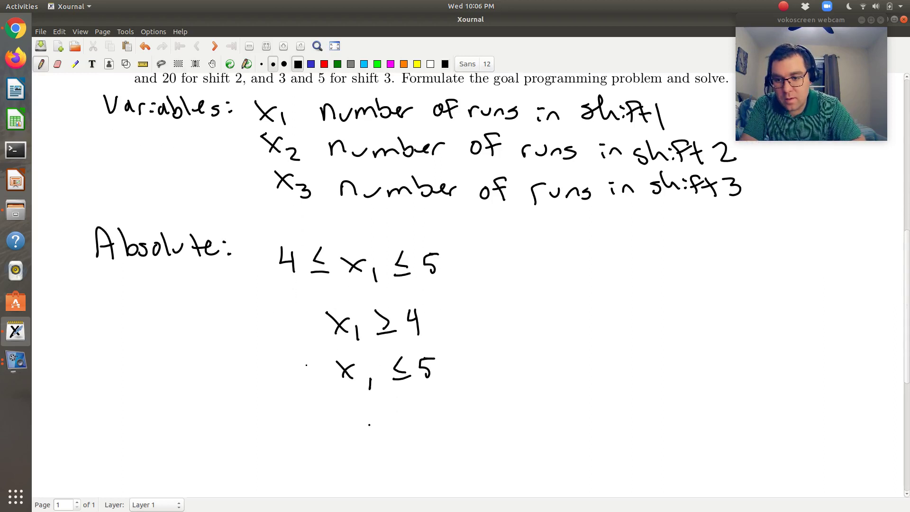
pyautogui.moveTo(293, 400)
pyautogui.mouseDown()
pyautogui.moveTo(294, 427)
pyautogui.moveTo(321, 411)
pyautogui.moveTo(347, 429)
pyautogui.moveTo(382, 422)
pyautogui.moveTo(371, 423)
pyautogui.mouseUp()
pyautogui.moveTo(385, 418); pyautogui.dragTo(402, 429)
pyautogui.moveTo(420, 406)
pyautogui.mouseDown()
pyautogui.moveTo(412, 413)
pyautogui.moveTo(425, 421)
pyautogui.mouseUp()
pyautogui.moveTo(415, 424)
pyautogui.mouseDown()
pyautogui.moveTo(451, 407)
pyautogui.moveTo(458, 421)
pyautogui.moveTo(478, 413)
pyautogui.mouseUp()
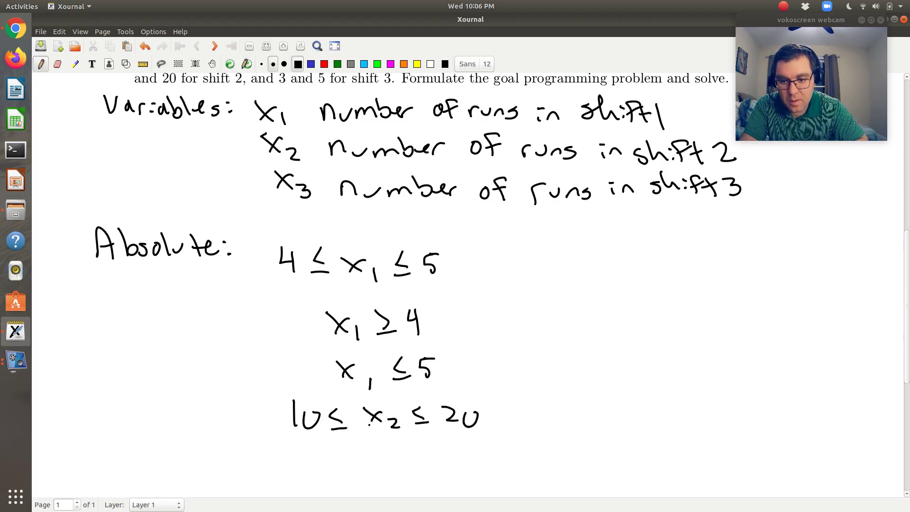
# Write x2 ≥ 10 and x2 ≤ 20 on the lines below it.
pyautogui.scroll(-3, 447, 393)
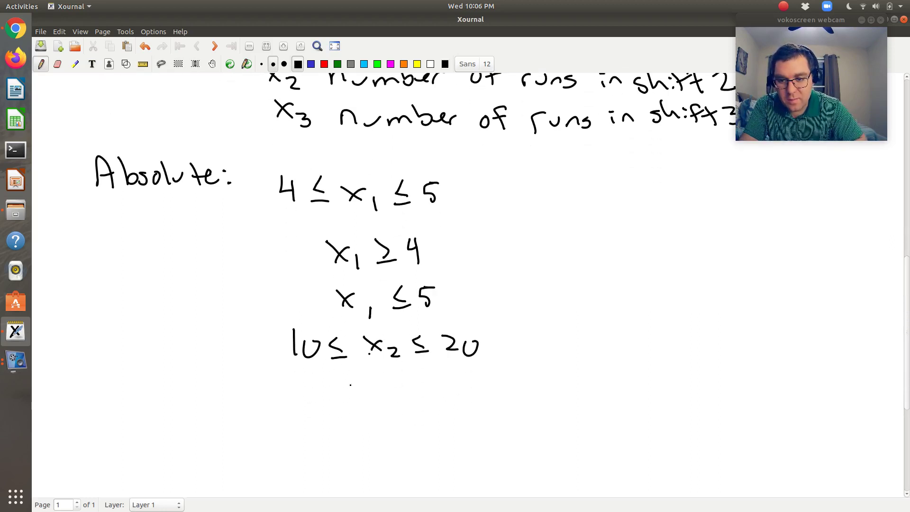
pyautogui.moveTo(351, 382)
pyautogui.mouseDown()
pyautogui.moveTo(371, 401)
pyautogui.moveTo(359, 402)
pyautogui.mouseUp()
pyautogui.moveTo(379, 396)
pyautogui.mouseDown()
pyautogui.moveTo(391, 406)
pyautogui.moveTo(416, 390)
pyautogui.moveTo(406, 398)
pyautogui.mouseUp()
pyautogui.moveTo(403, 401)
pyautogui.mouseDown()
pyautogui.moveTo(433, 399)
pyautogui.moveTo(451, 385)
pyautogui.mouseUp()
pyautogui.moveTo(366, 431)
pyautogui.mouseDown()
pyautogui.moveTo(383, 450)
pyautogui.moveTo(374, 449)
pyautogui.mouseUp()
pyautogui.moveTo(395, 446); pyautogui.dragTo(407, 455)
pyautogui.moveTo(422, 427)
pyautogui.mouseDown()
pyautogui.moveTo(415, 434)
pyautogui.moveTo(426, 443)
pyautogui.mouseUp()
pyautogui.moveTo(415, 448)
pyautogui.mouseDown()
pyautogui.moveTo(447, 435)
pyautogui.moveTo(457, 451)
pyautogui.moveTo(469, 432)
pyautogui.mouseUp()
# Write the shift 3 bound 3 ≤ x3 ≤ 5.
pyautogui.scroll(6, 458, 438)
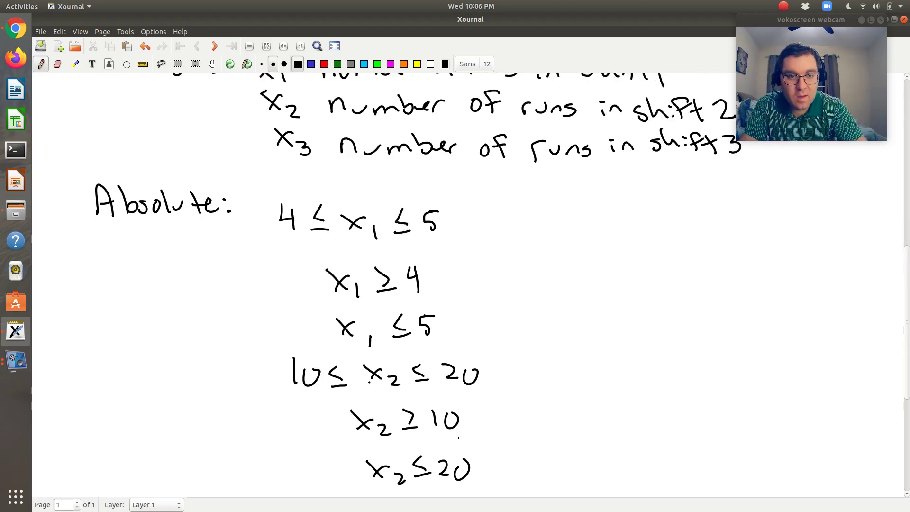
pyautogui.scroll(2, 458, 439)
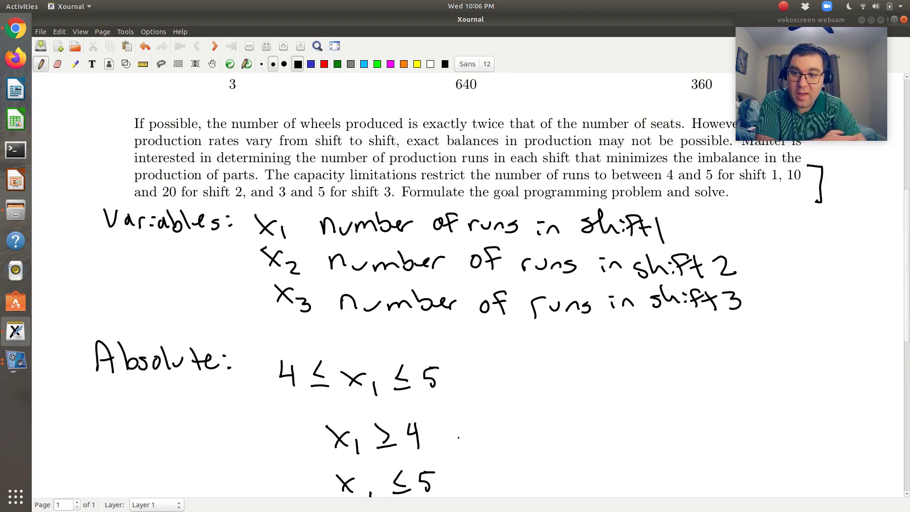
pyautogui.scroll(-8, 458, 438)
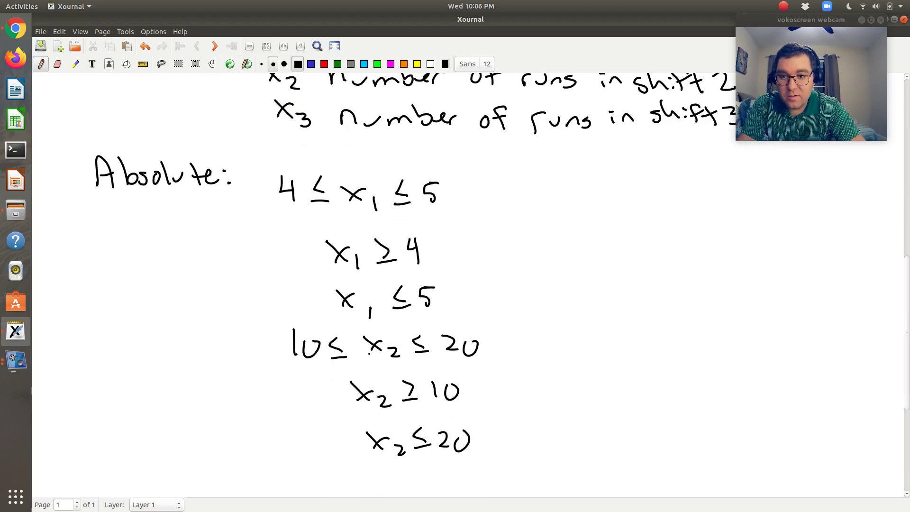
pyautogui.scroll(-3, 459, 438)
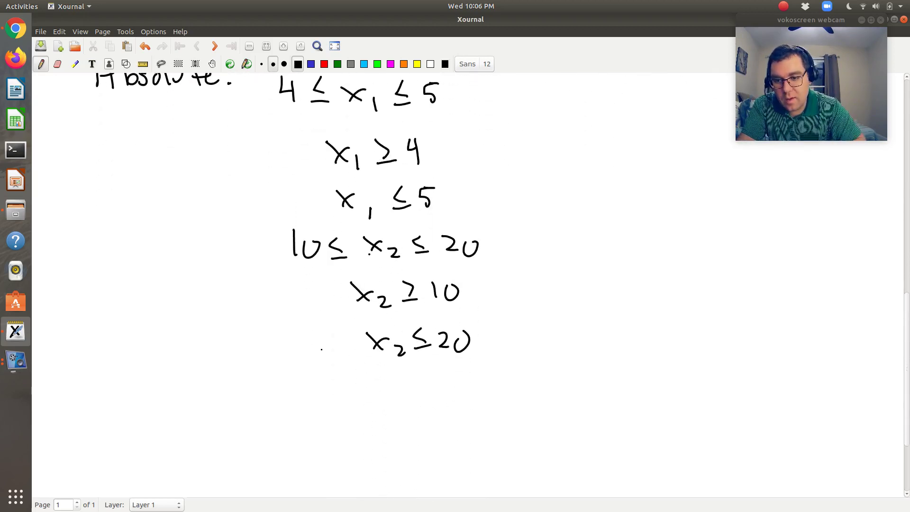
pyautogui.moveTo(312, 375)
pyautogui.mouseDown()
pyautogui.moveTo(320, 399)
pyautogui.moveTo(354, 394)
pyautogui.moveTo(395, 404)
pyautogui.moveTo(383, 406)
pyautogui.mouseUp()
pyautogui.moveTo(398, 390)
pyautogui.mouseDown()
pyautogui.moveTo(412, 396)
pyautogui.moveTo(407, 410)
pyautogui.mouseUp()
pyautogui.moveTo(443, 373)
pyautogui.mouseDown()
pyautogui.moveTo(447, 390)
pyautogui.moveTo(467, 397)
pyautogui.moveTo(482, 378)
pyautogui.mouseUp()
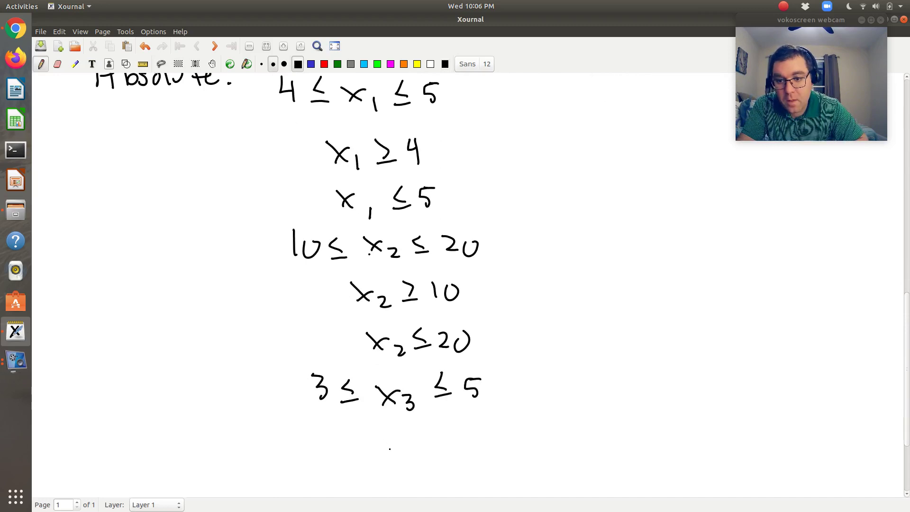
# Write x3 ≥ 3 and x3 ≤ 5 on the lines below it.
pyautogui.moveTo(377, 456); pyautogui.dragTo(398, 472)
pyautogui.moveTo(405, 452)
pyautogui.mouseDown()
pyautogui.moveTo(386, 470)
pyautogui.moveTo(417, 465)
pyautogui.moveTo(416, 476)
pyautogui.mouseUp()
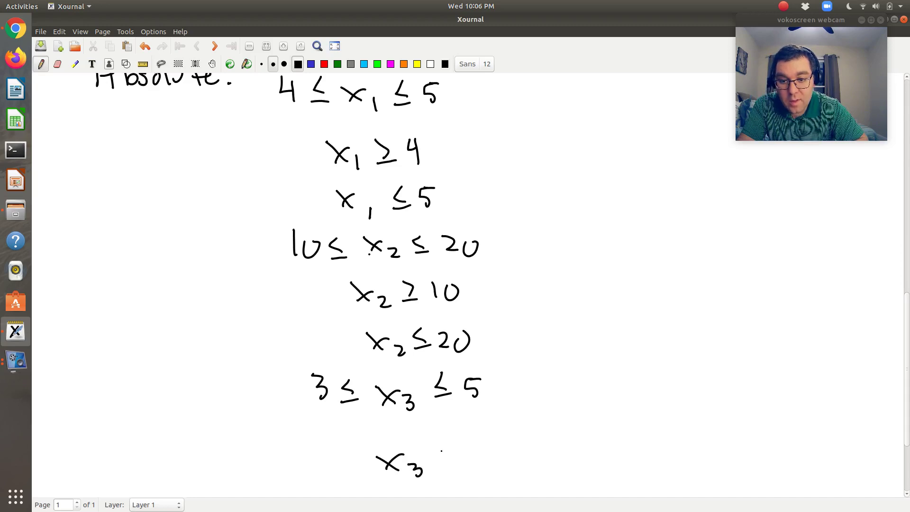
pyautogui.moveTo(438, 447)
pyautogui.mouseDown()
pyautogui.moveTo(440, 464)
pyautogui.moveTo(460, 464)
pyautogui.mouseUp()
pyautogui.moveTo(462, 446)
pyautogui.mouseDown()
pyautogui.moveTo(473, 456)
pyautogui.moveTo(465, 467)
pyautogui.mouseUp()
pyautogui.scroll(-1, 463, 396)
pyautogui.scroll(-3, 463, 396)
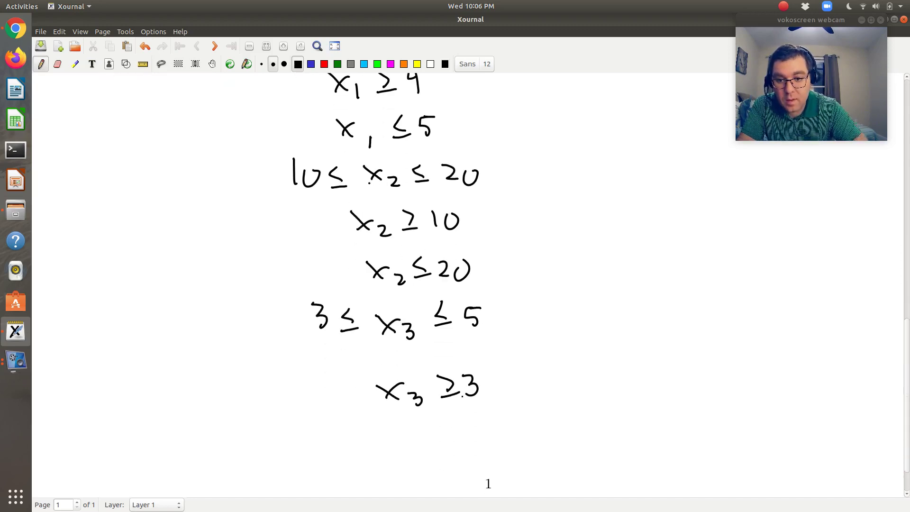
pyautogui.moveTo(390, 424)
pyautogui.mouseDown()
pyautogui.moveTo(410, 438)
pyautogui.moveTo(396, 438)
pyautogui.mouseUp()
pyautogui.moveTo(414, 428)
pyautogui.mouseDown()
pyautogui.moveTo(425, 430)
pyautogui.moveTo(426, 445)
pyautogui.mouseUp()
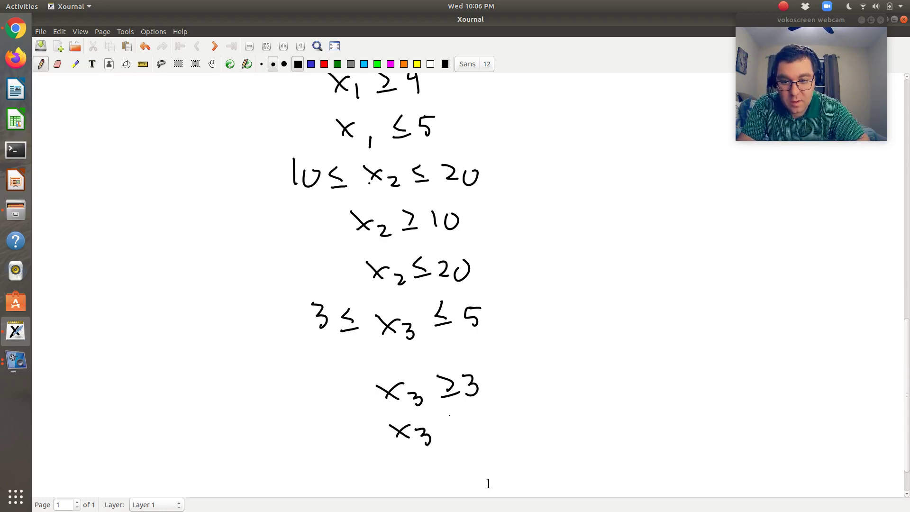
pyautogui.moveTo(449, 415); pyautogui.dragTo(454, 430)
pyautogui.moveTo(442, 436)
pyautogui.mouseDown()
pyautogui.moveTo(468, 421)
pyautogui.moveTo(475, 430)
pyautogui.moveTo(478, 412)
pyautogui.mouseUp()
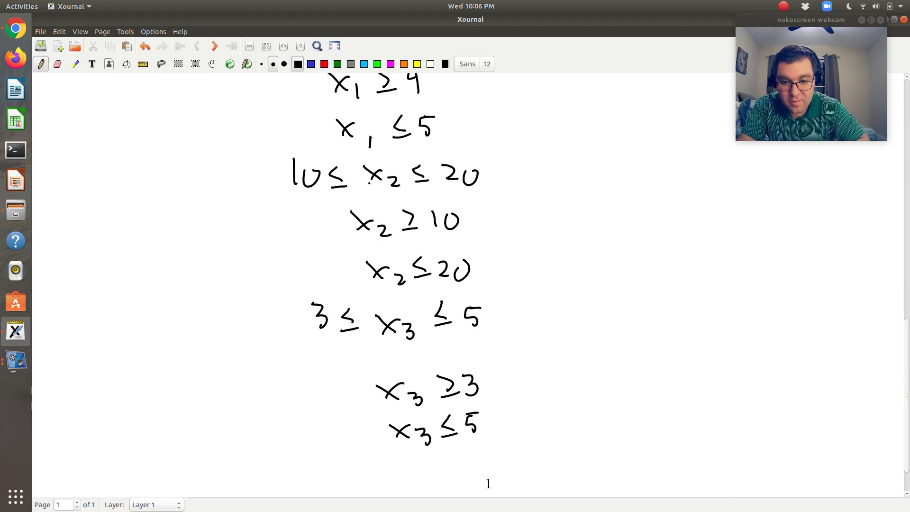
pyautogui.scroll(-2, 386, 316)
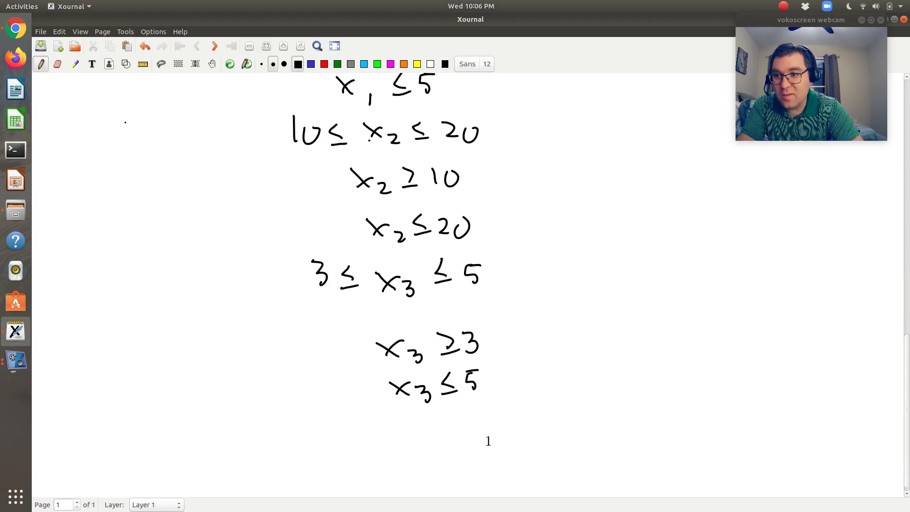
# Insert a new page after the current one via Page > New Page After and move to page 2.
pyautogui.click(102, 32)
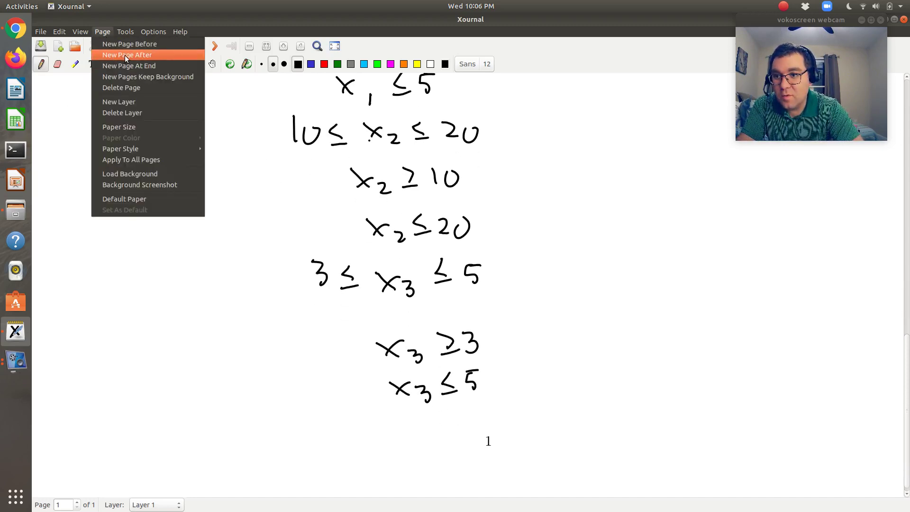
pyautogui.click(126, 55)
pyautogui.scroll(10, 470, 285)
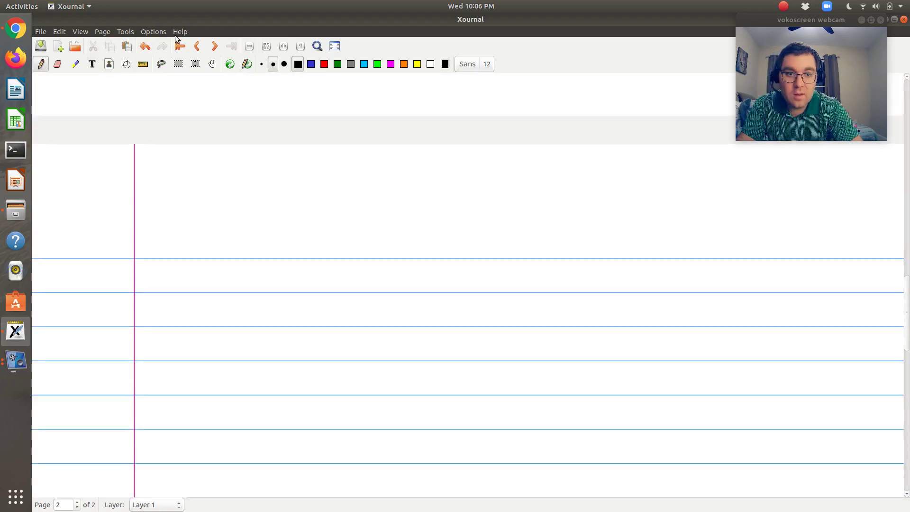
pyautogui.press('pageup')
pyautogui.press('pageup')
pyautogui.press('pageup')
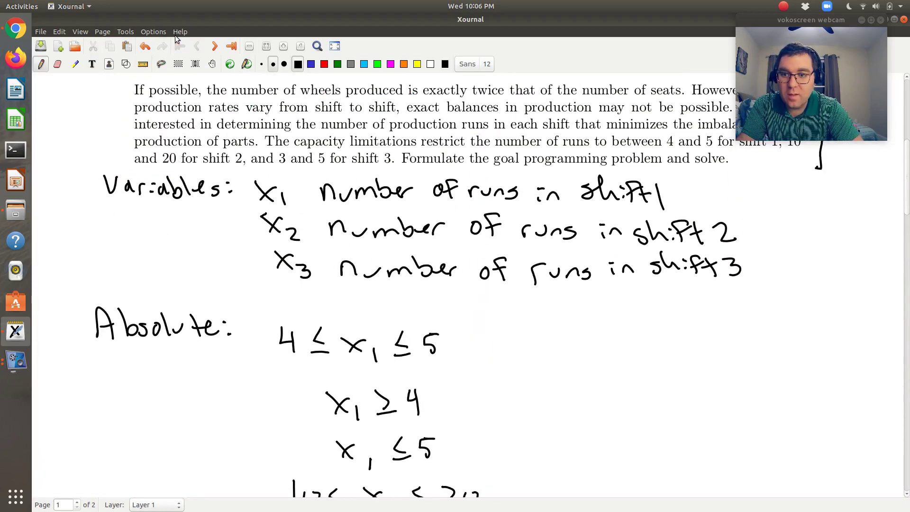
pyautogui.press('pagedown')
pyautogui.press('pagedown')
pyautogui.press('pagedown')
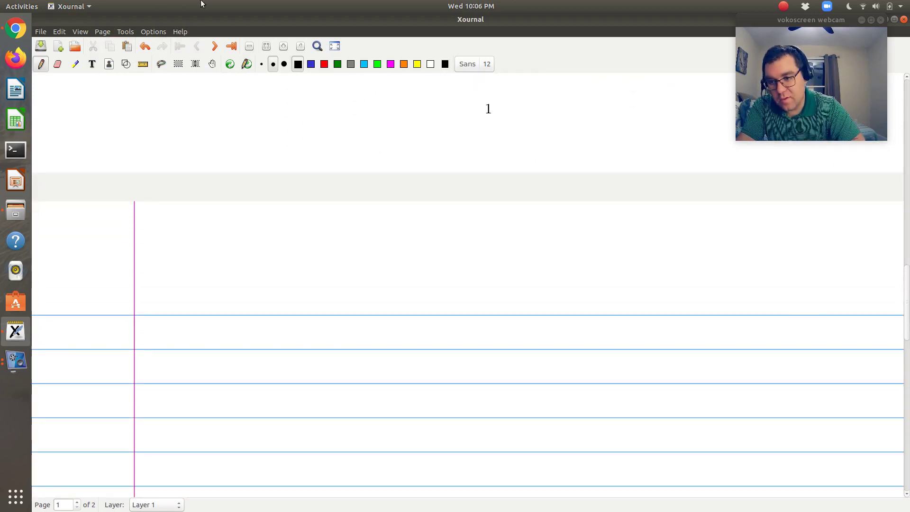
# Handwrite 'Goal Constraints:' at the top of page 2.
pyautogui.moveTo(163, 280)
pyautogui.mouseDown()
pyautogui.moveTo(153, 310)
pyautogui.moveTo(176, 299)
pyautogui.mouseUp()
pyautogui.moveTo(189, 300); pyautogui.dragTo(189, 299)
pyautogui.moveTo(205, 303)
pyautogui.mouseDown()
pyautogui.moveTo(217, 280)
pyautogui.moveTo(227, 305)
pyautogui.moveTo(260, 311)
pyautogui.mouseUp()
pyautogui.moveTo(270, 303); pyautogui.dragTo(292, 313)
pyautogui.moveTo(311, 289)
pyautogui.mouseDown()
pyautogui.moveTo(313, 318)
pyautogui.moveTo(319, 297)
pyautogui.mouseUp()
pyautogui.moveTo(319, 313)
pyautogui.mouseDown()
pyautogui.moveTo(325, 303)
pyautogui.moveTo(348, 312)
pyautogui.mouseUp()
pyautogui.moveTo(351, 312); pyautogui.dragTo(368, 313)
pyautogui.moveTo(361, 300); pyautogui.dragTo(379, 308)
pyautogui.scroll(15, 468, 283)
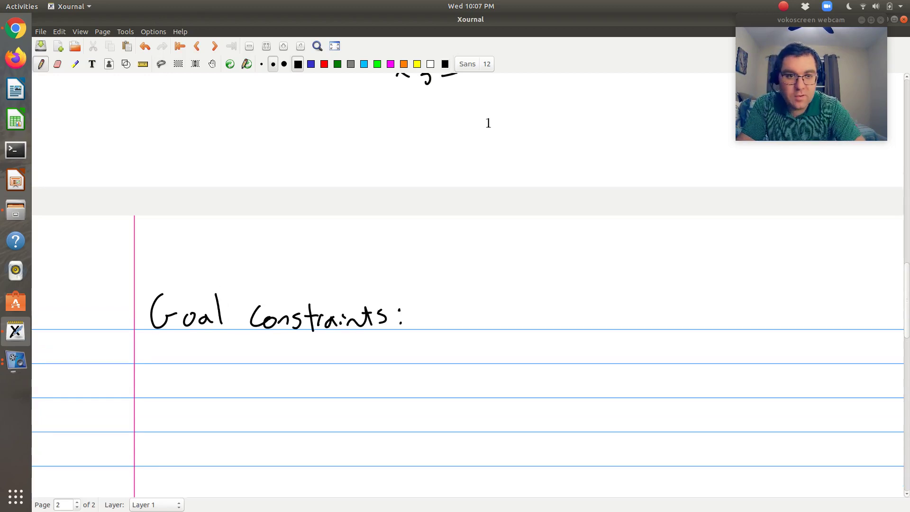
pyautogui.scroll(5, 468, 284)
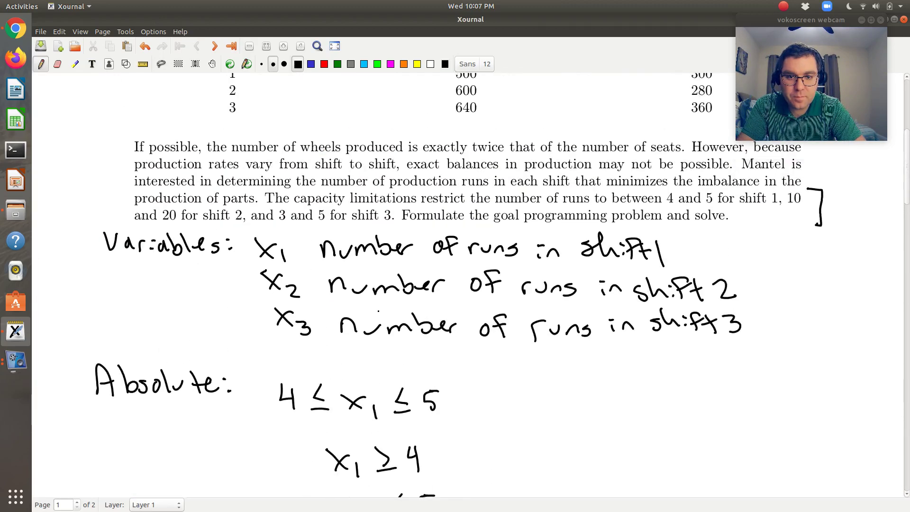